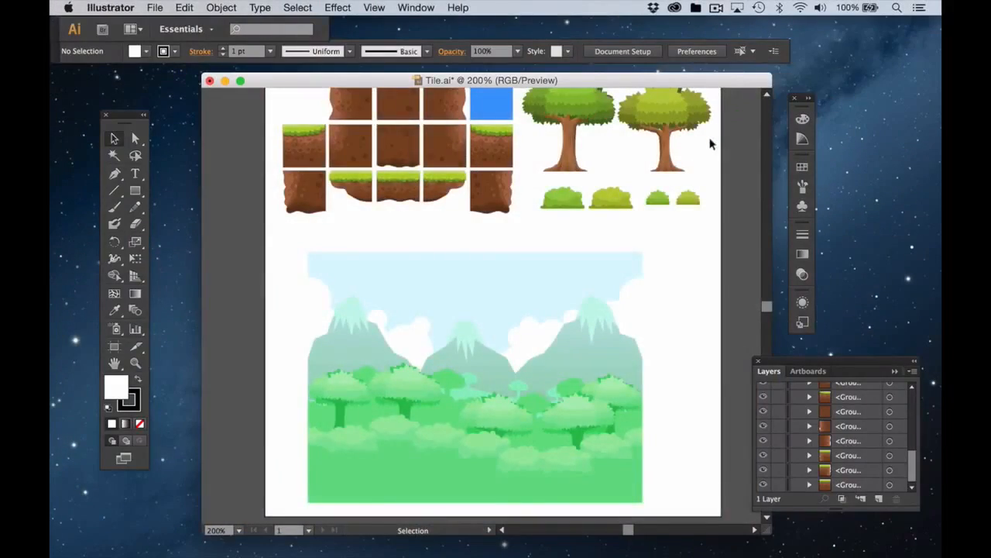
scroll(705, 179, up, 3)
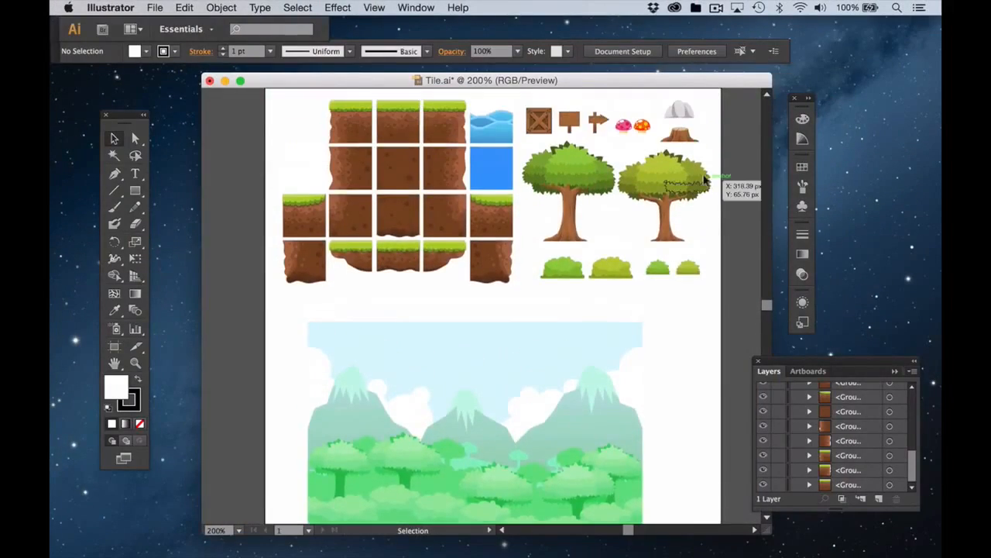
scroll(704, 180, up, 3)
scroll(704, 180, down, 6)
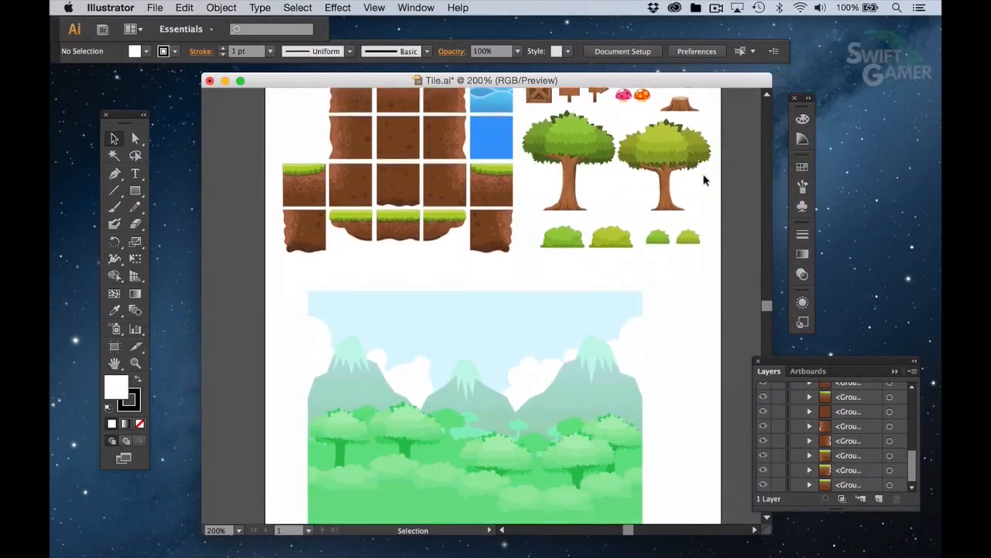
scroll(705, 180, down, 2)
scroll(704, 180, up, 1)
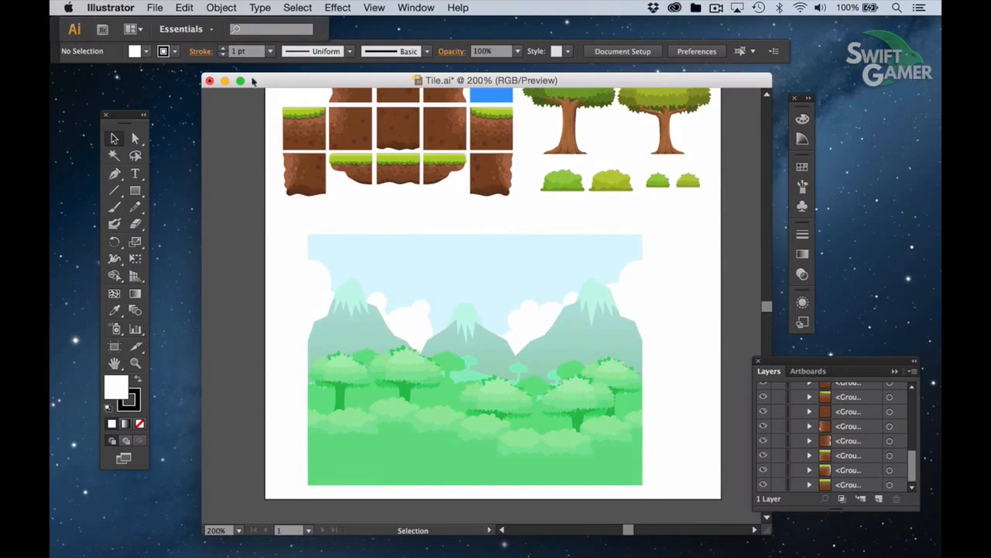
Export the tile artwork in Photoshop (psd) format as Tile.psd to the ai folder
click(68, 7)
mouse_move(111, 7)
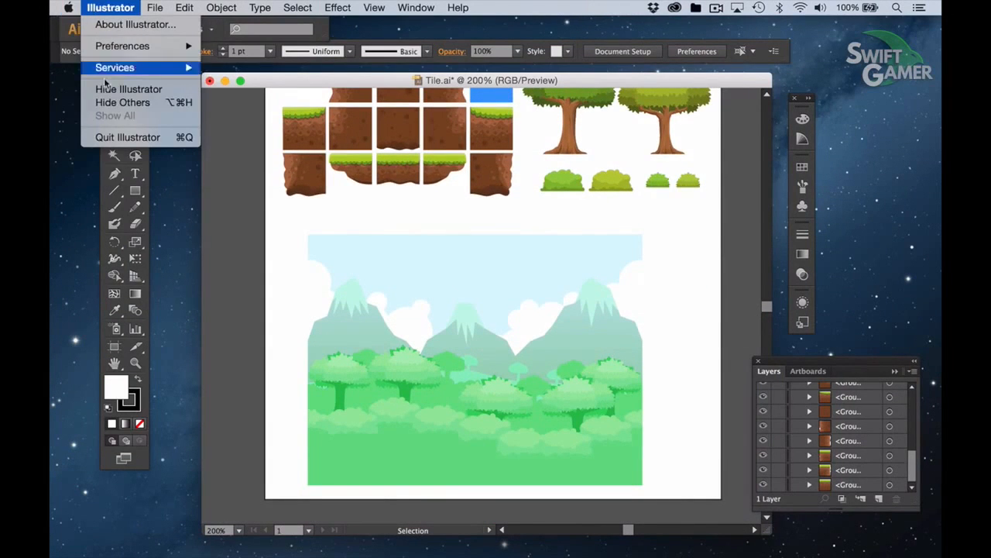
mouse_move(155, 8)
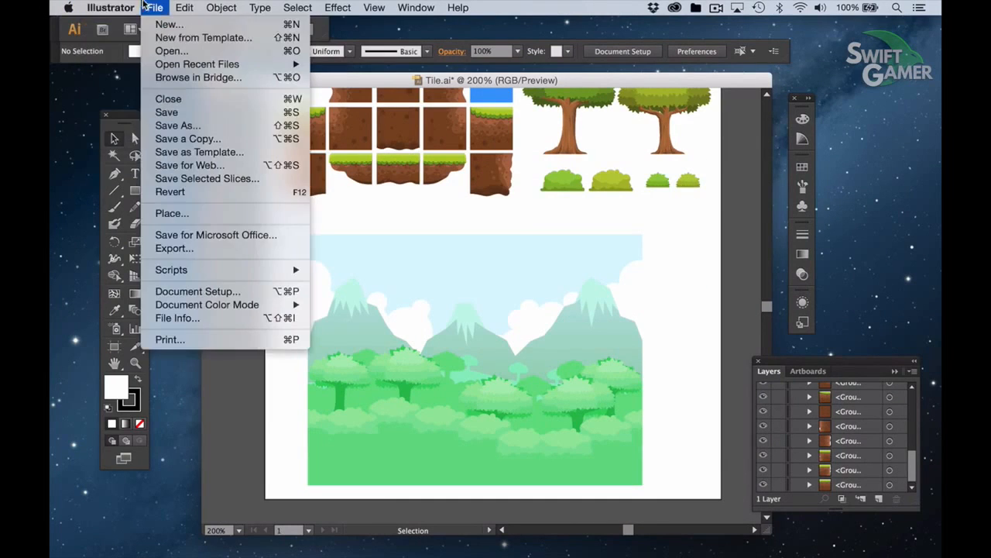
click(243, 251)
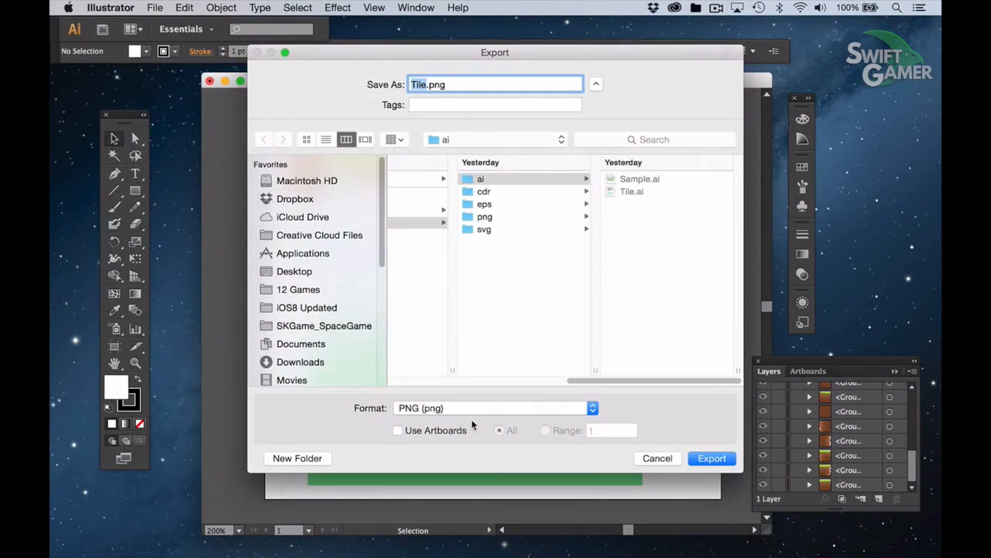
click(486, 411)
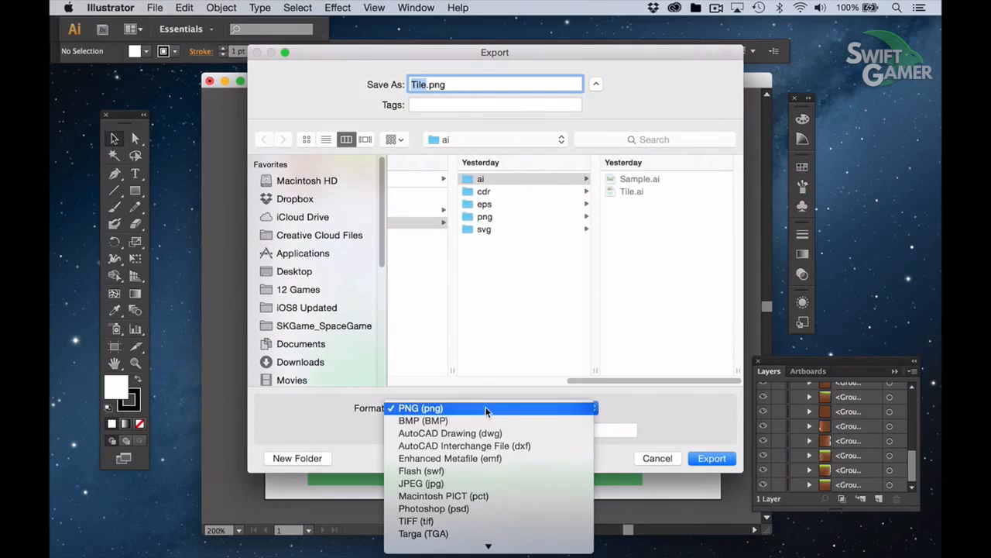
click(465, 510)
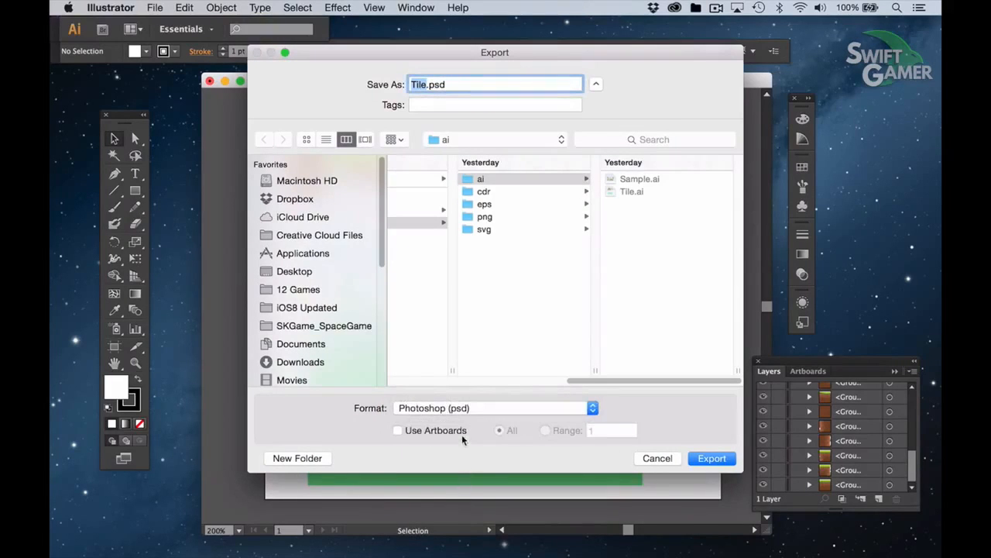
click(482, 84)
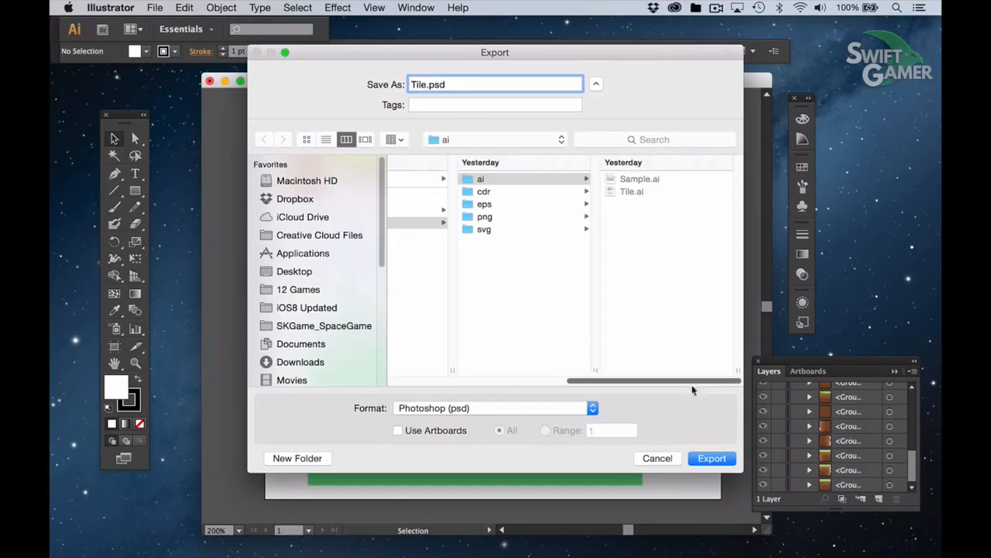
click(701, 458)
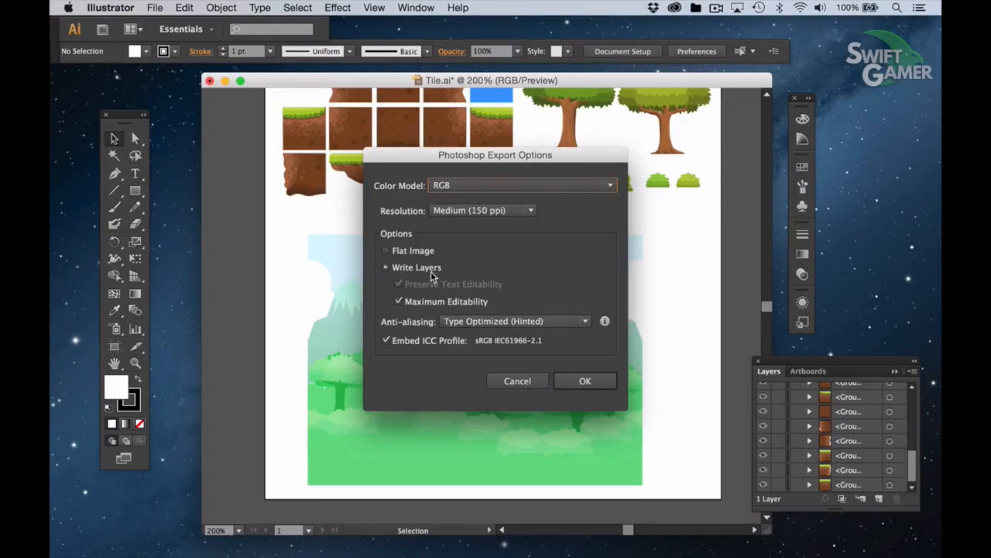
Keep the RGB color model and set the Photoshop export resolution to High (300 ppi)
click(491, 187)
click(491, 187)
click(502, 211)
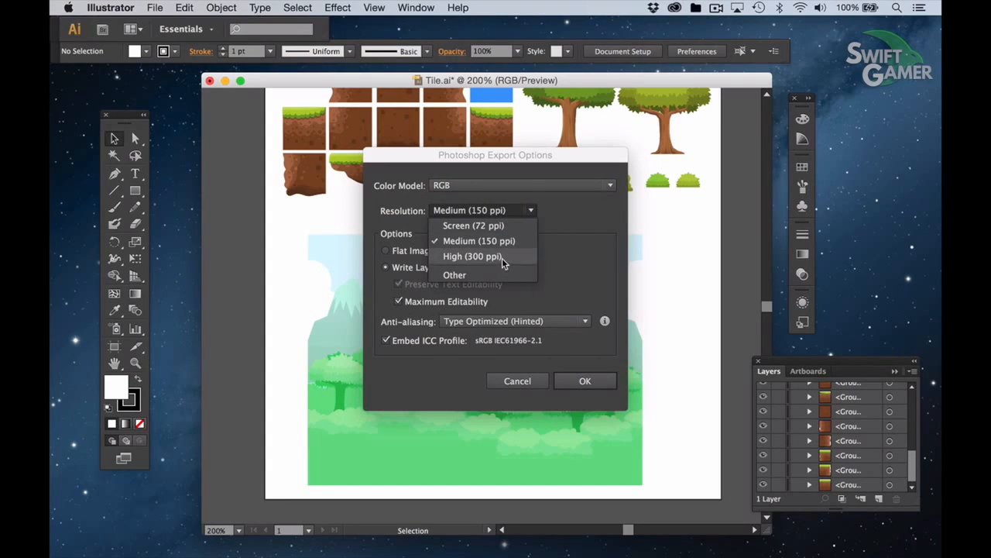
click(507, 240)
click(514, 210)
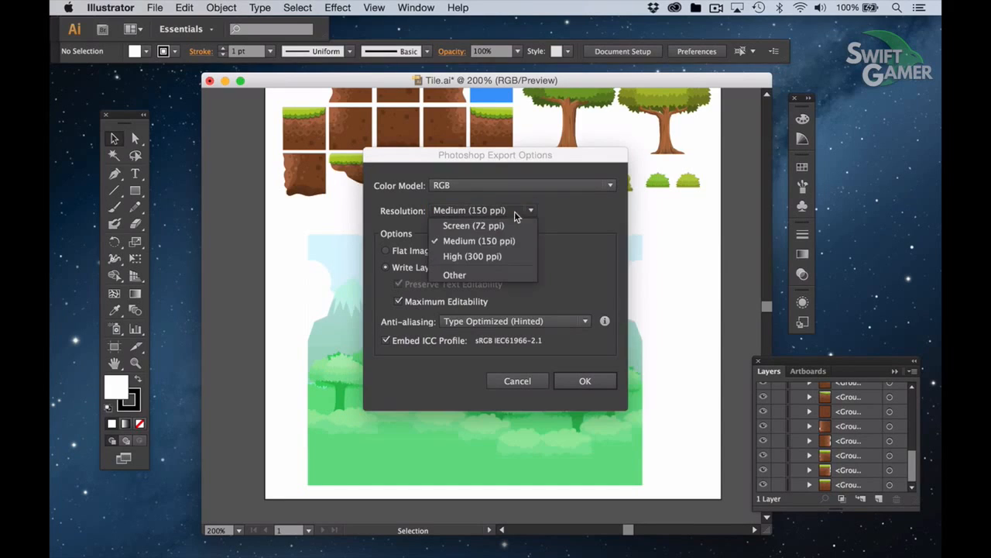
click(502, 256)
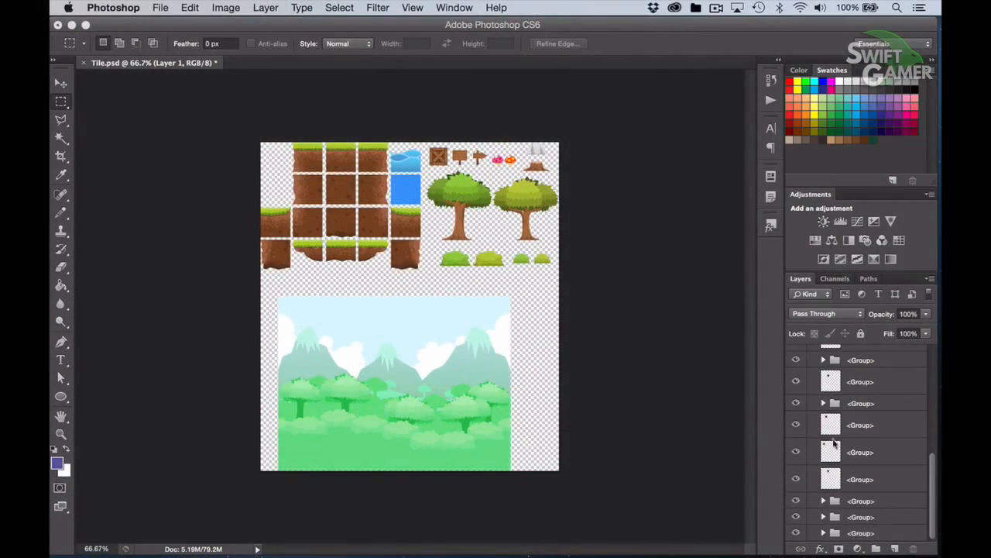
Look over the layers of Tile.psd in Photoshop and browse the installed and available apps in Creative Cloud
scroll(861, 391, up, 10)
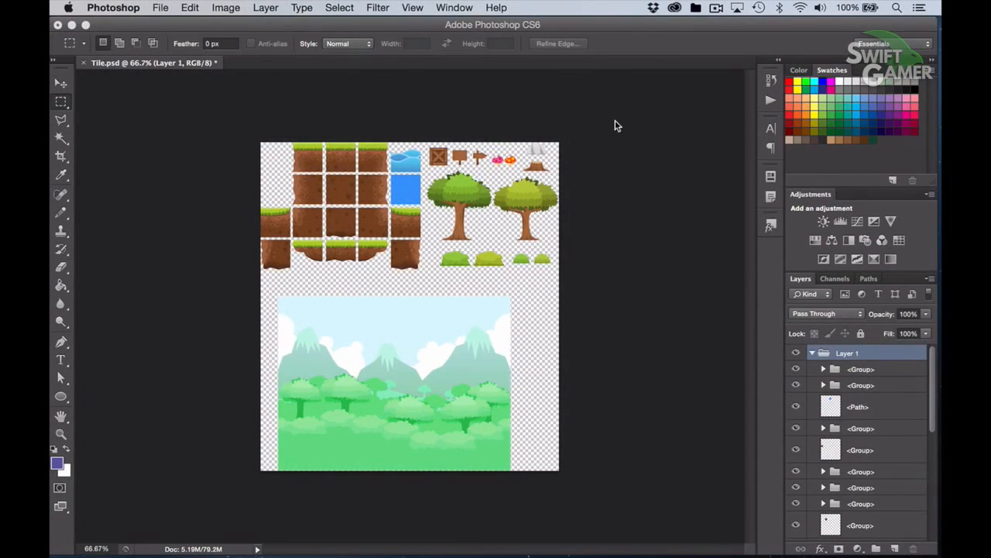
click(675, 8)
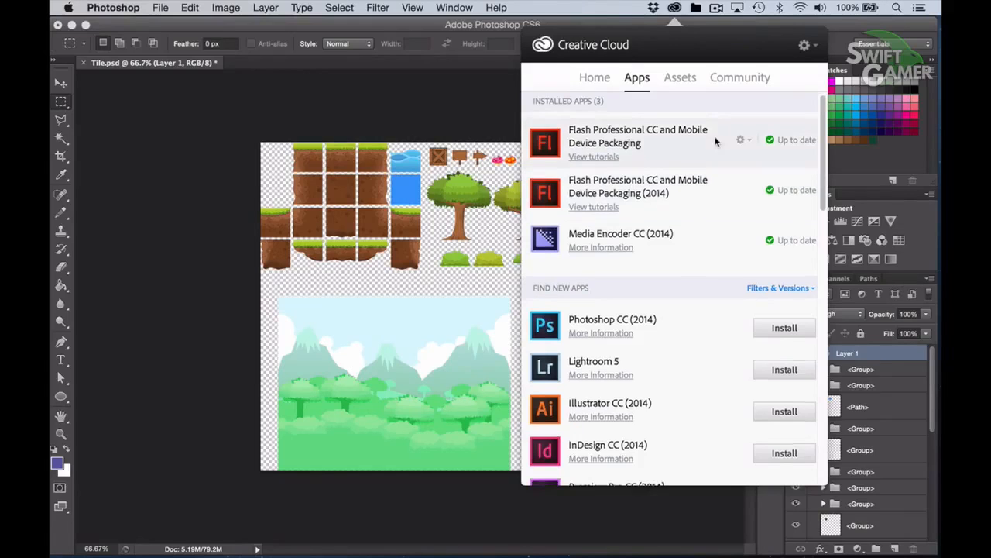
scroll(677, 243, down, 4)
scroll(642, 288, down, 2)
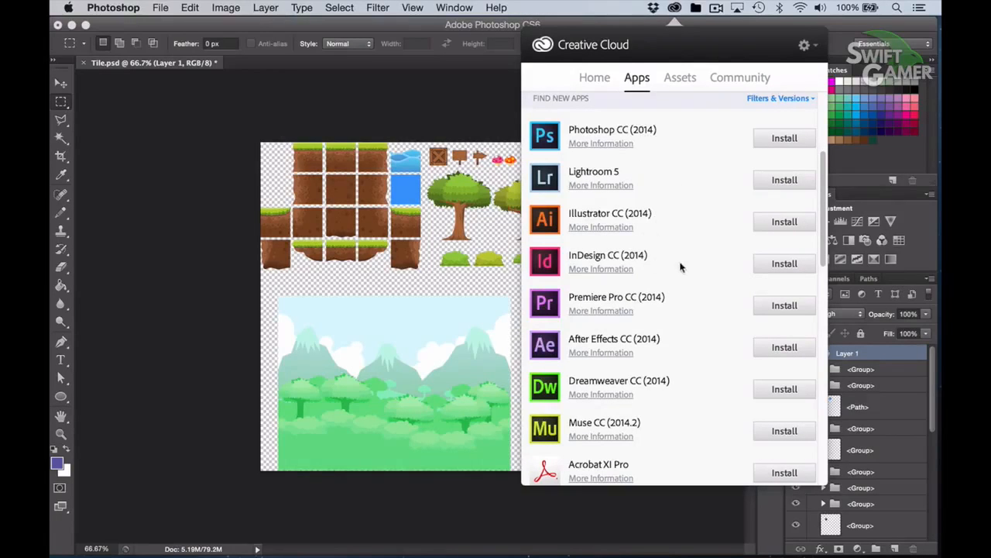
scroll(687, 254, down, 3)
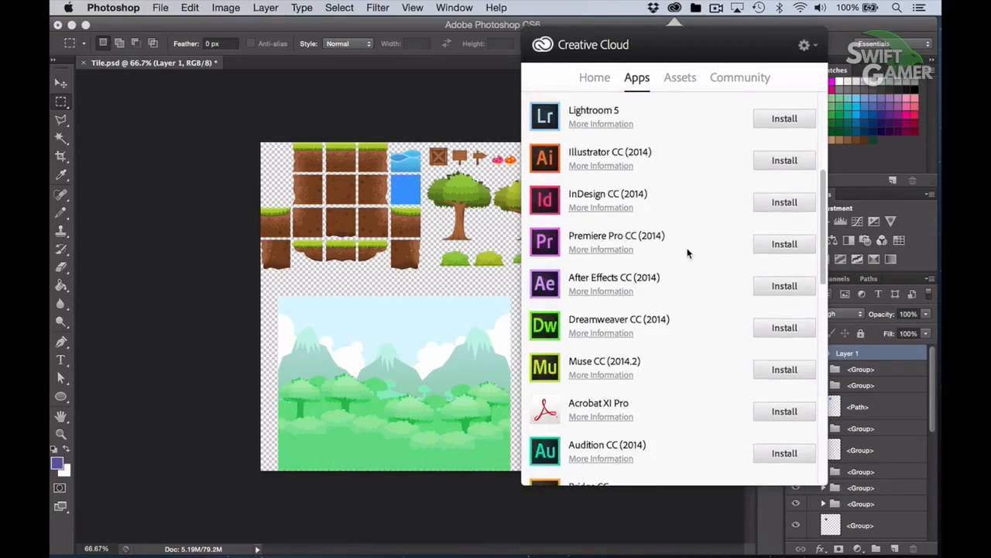
scroll(655, 265, down, 10)
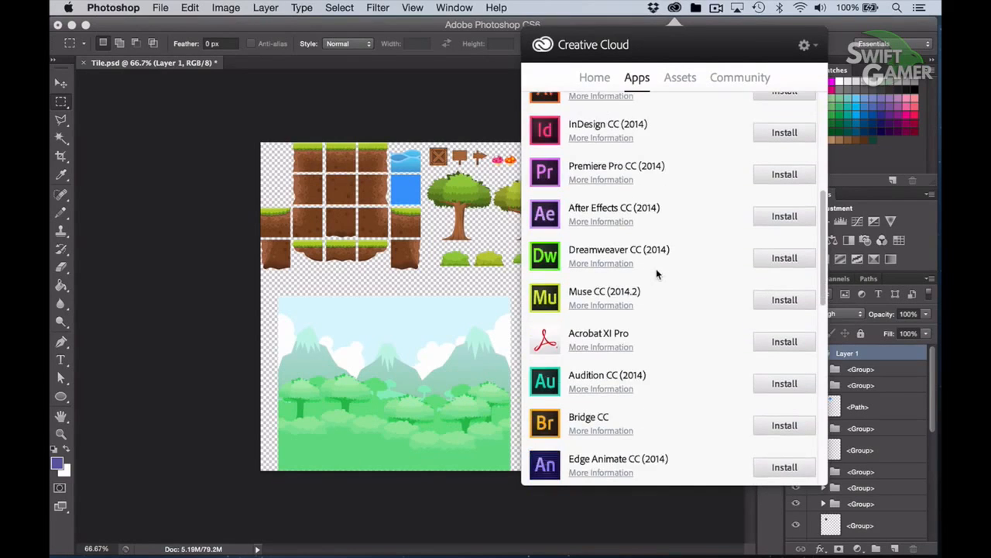
scroll(657, 272, down, 9)
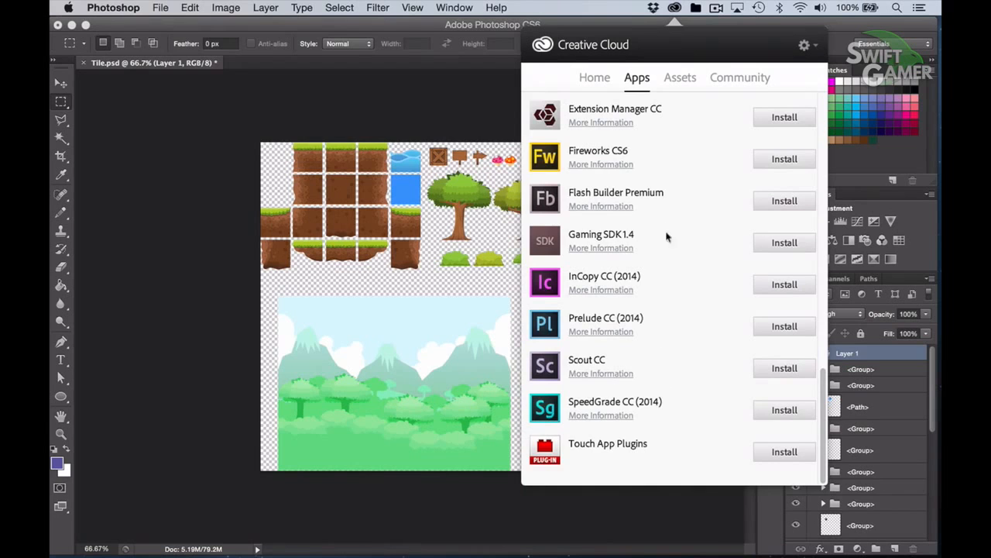
scroll(680, 226, up, 18)
scroll(680, 227, up, 9)
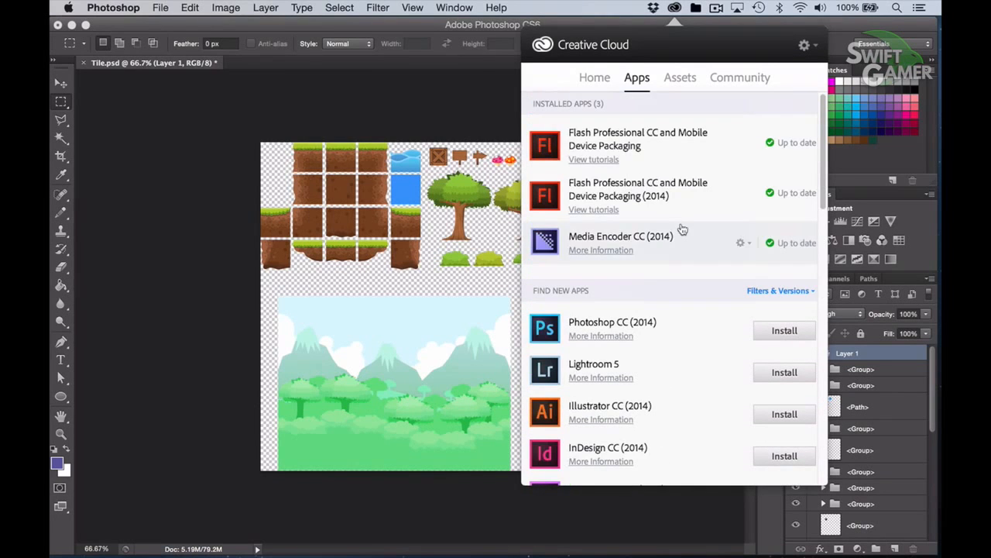
click(674, 8)
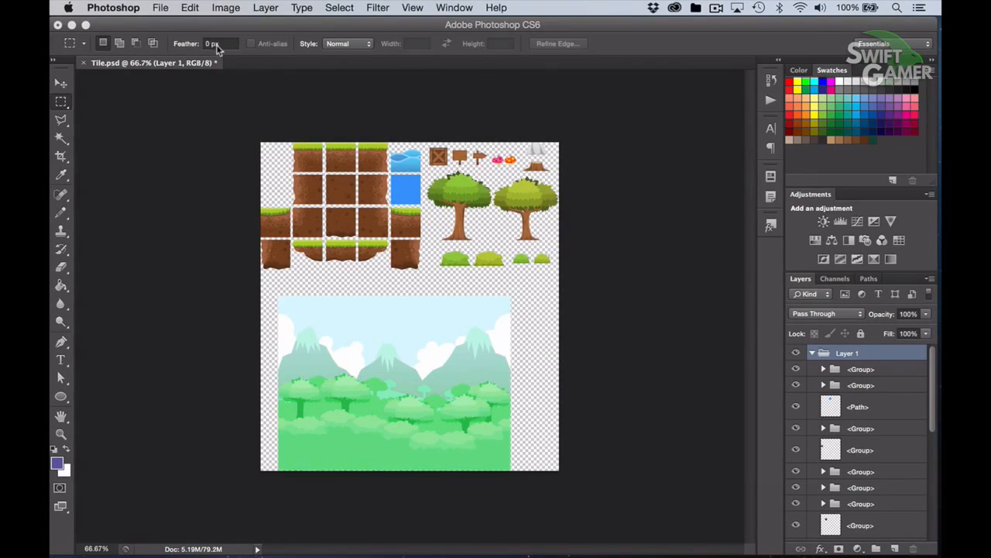
Select the mountain and forest background with a rectangular marquee and crop the image tightly to it
click(274, 292)
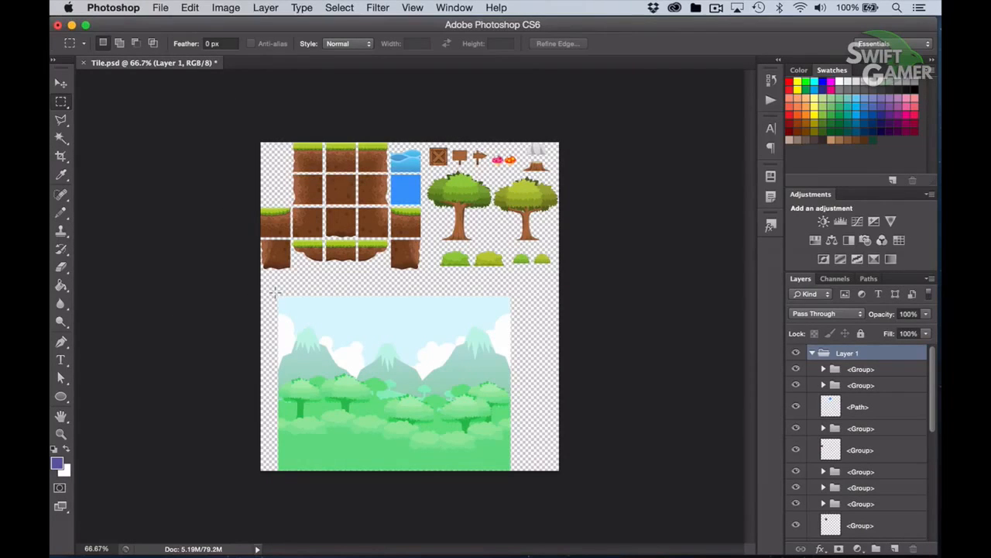
drag(277, 295, 510, 468)
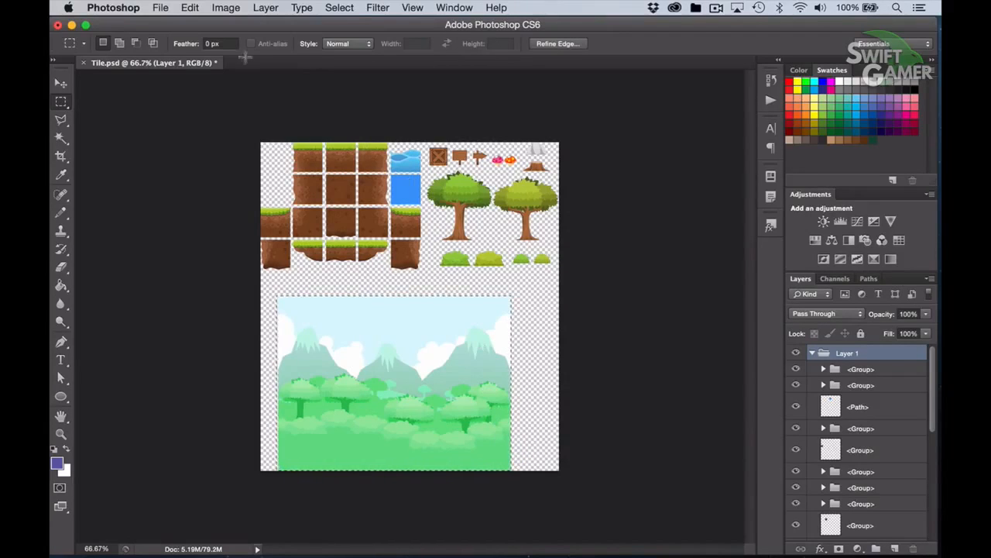
click(179, 8)
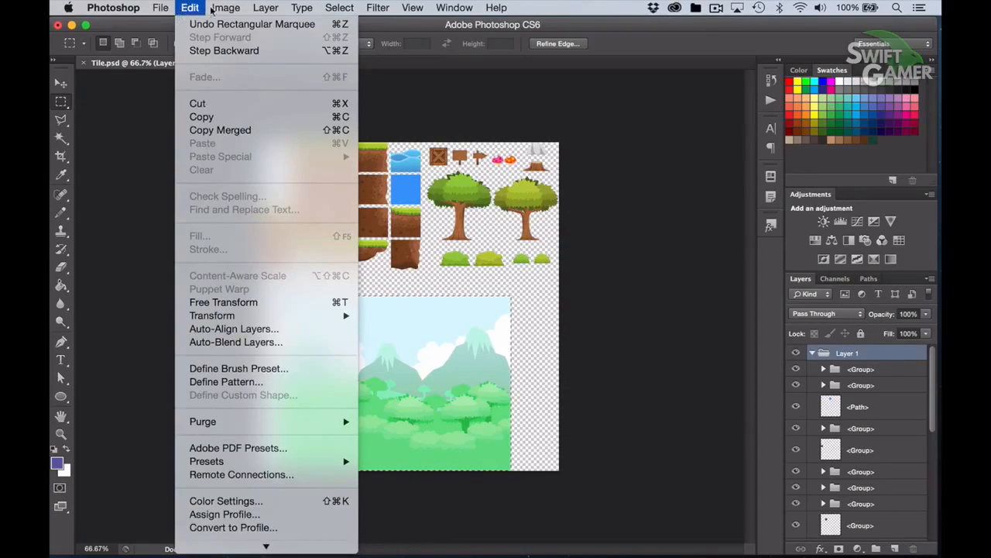
mouse_move(225, 10)
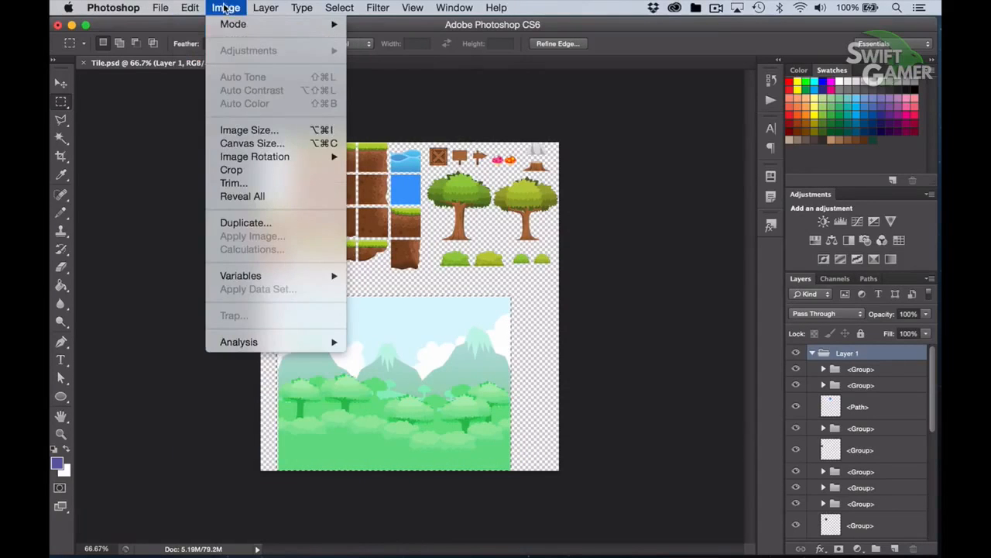
click(272, 169)
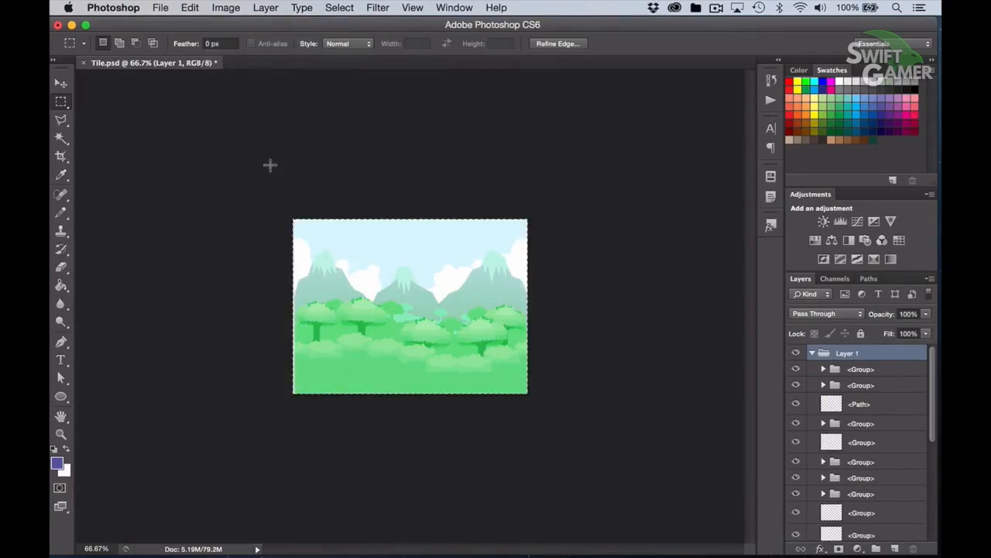
scroll(148, 451, up, 2)
scroll(191, 385, up, 4)
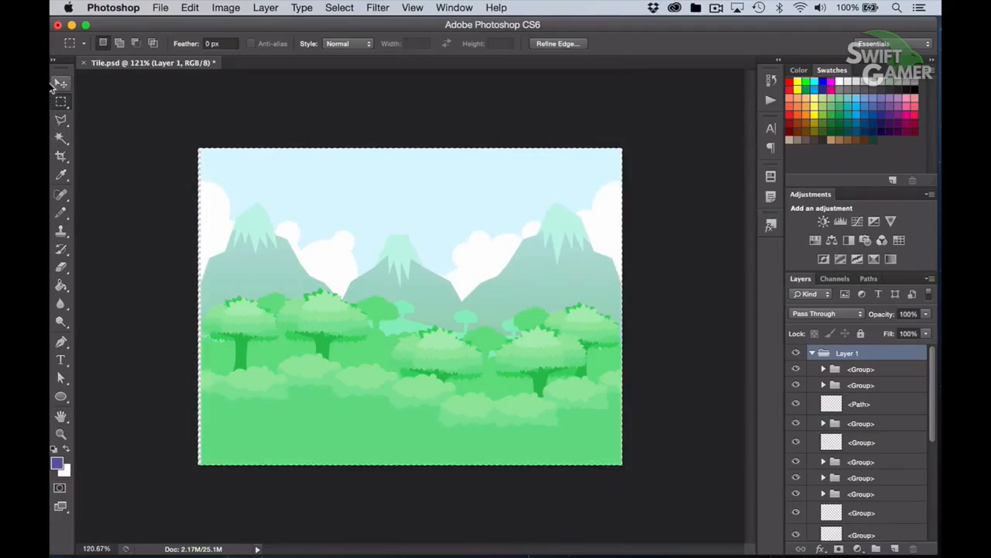
click(196, 148)
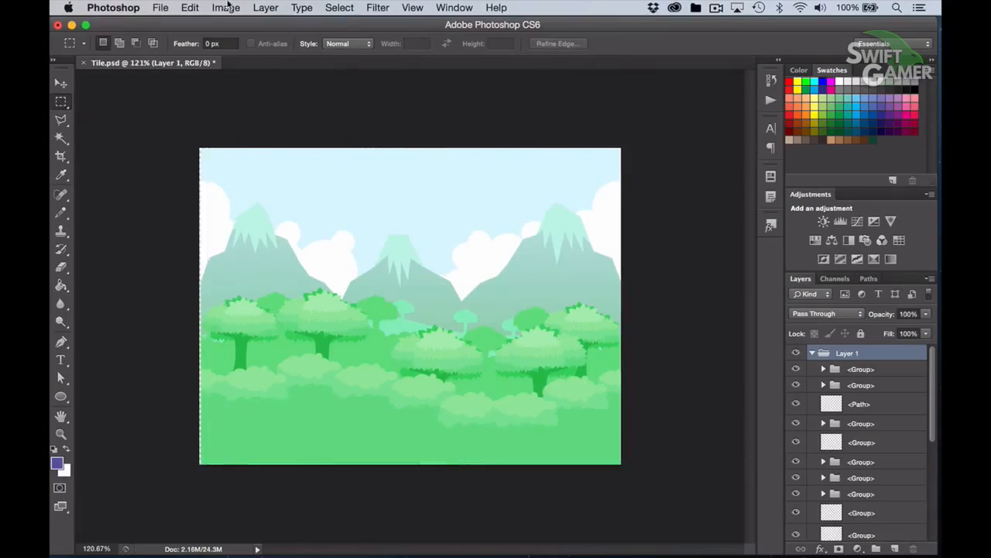
Set the new canvas width to 1024 pixels in the Canvas Size settings
click(227, 7)
click(266, 138)
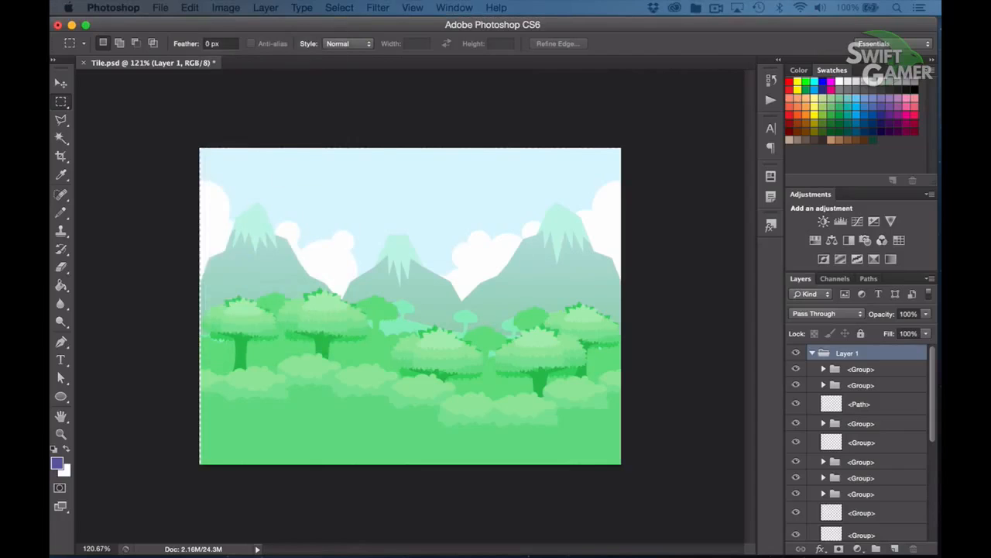
text(1024)
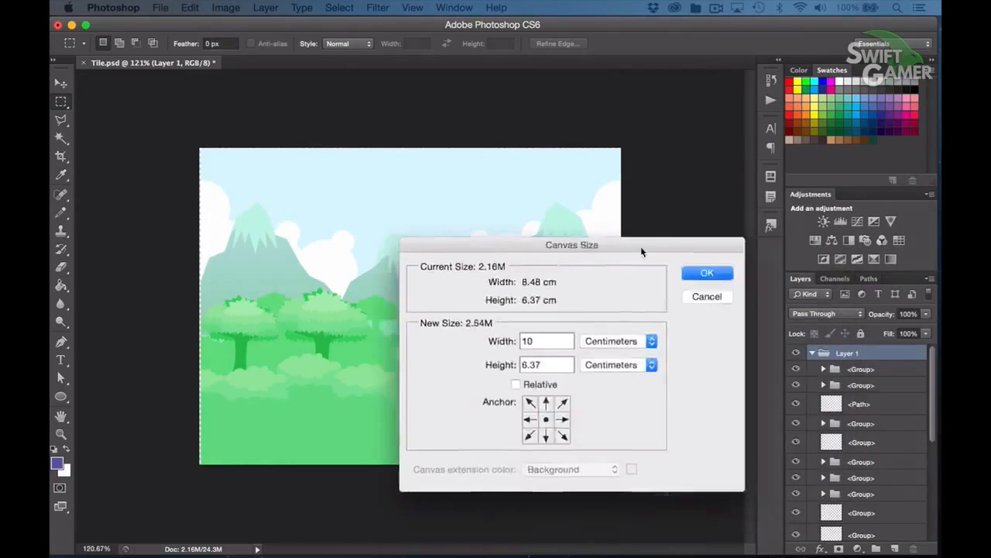
key(Tab)
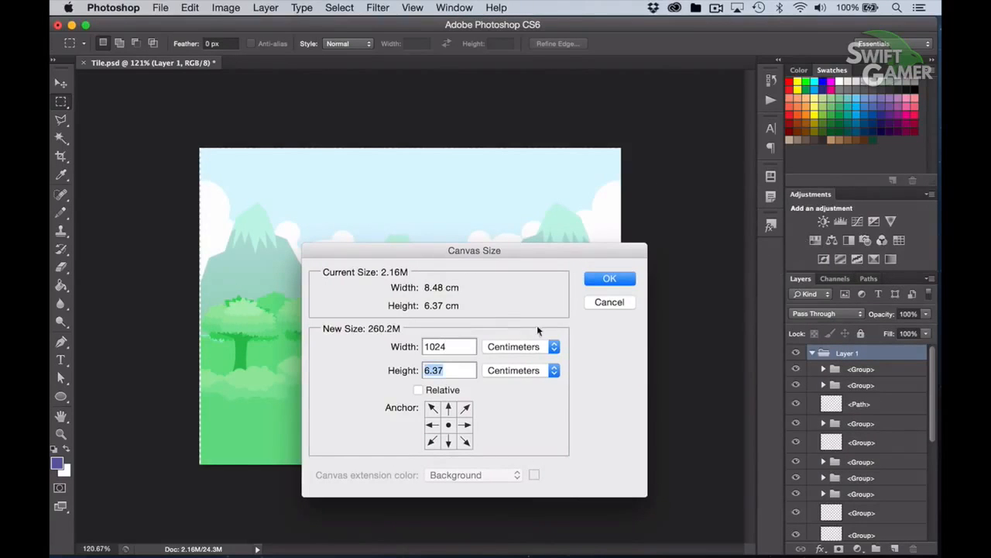
click(523, 346)
click(508, 320)
text(1024)
key(Tab)
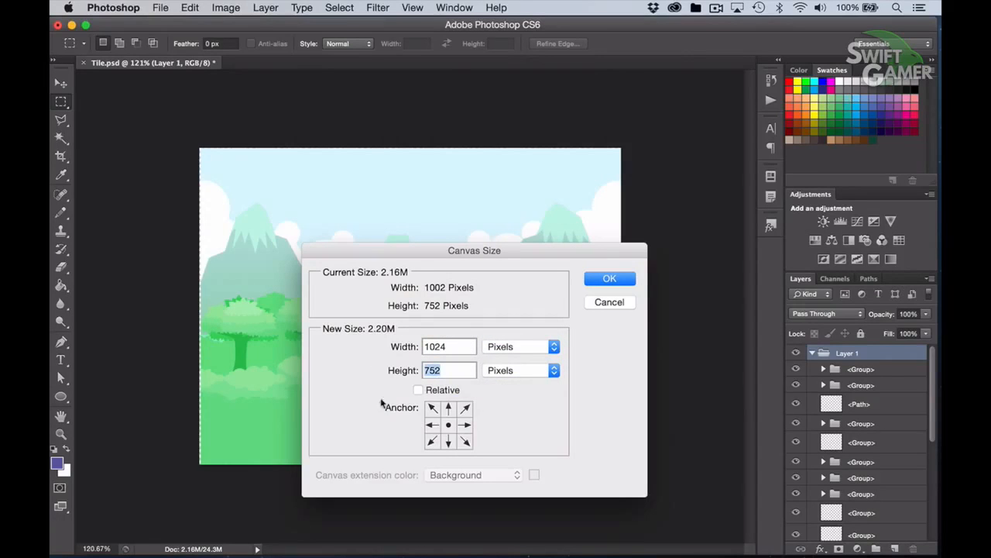
Anchor the canvas at its lower-right corner, set the height to 768 pixels and apply the new canvas size
click(465, 440)
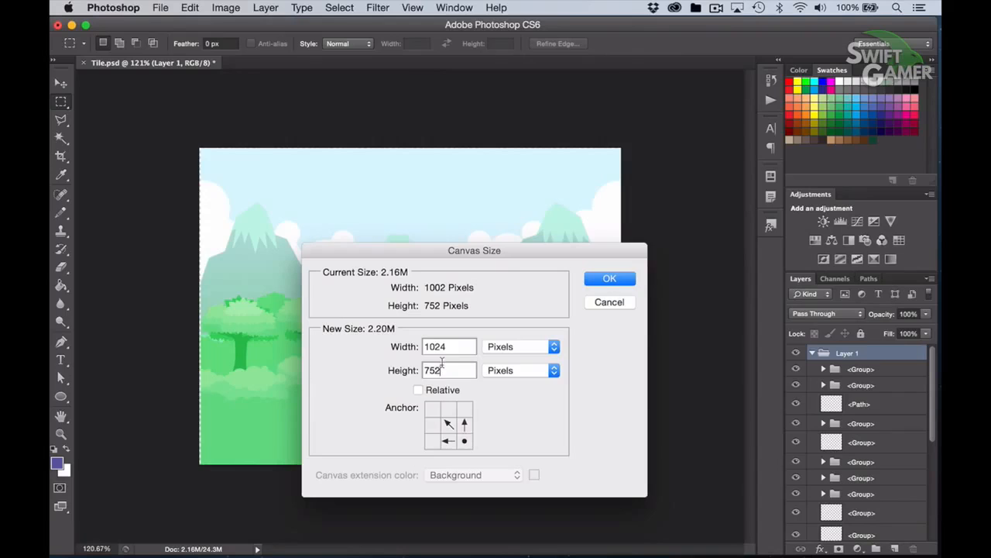
text(768)
click(608, 281)
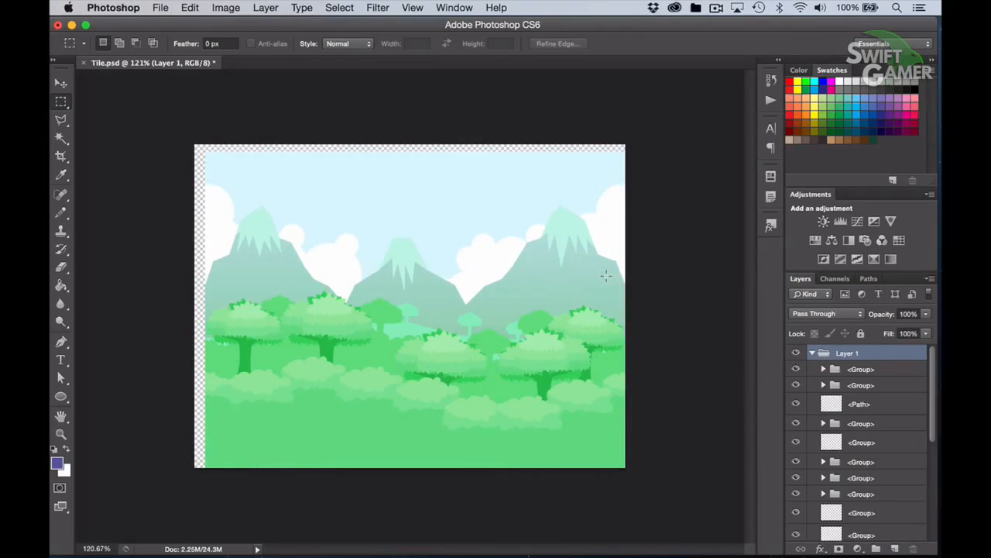
Move the background artwork into the canvas's upper-left corner and scale it to about 102.6% so it fills the canvas
click(62, 84)
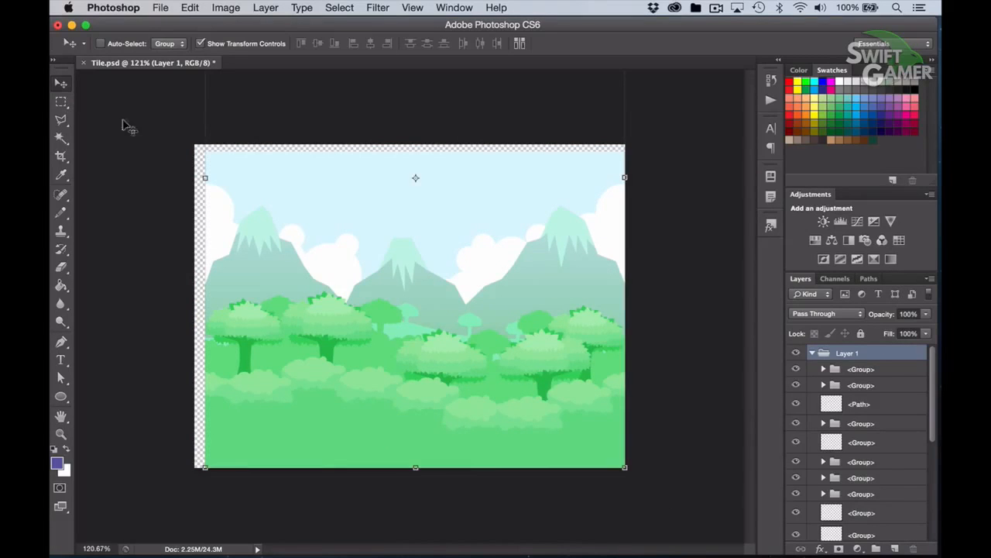
drag(543, 402, 537, 396)
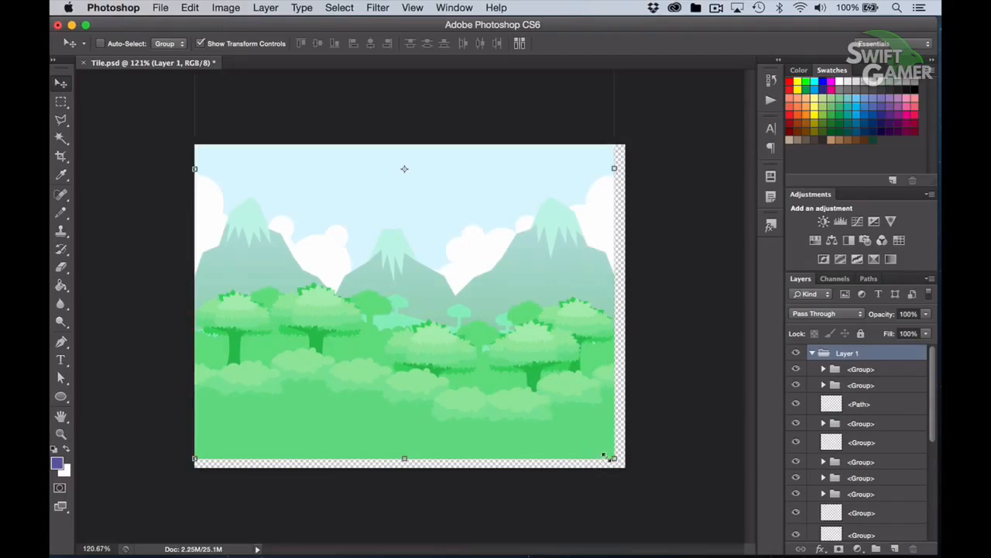
drag(611, 457, 635, 460)
drag(482, 398, 477, 393)
drag(619, 462, 626, 467)
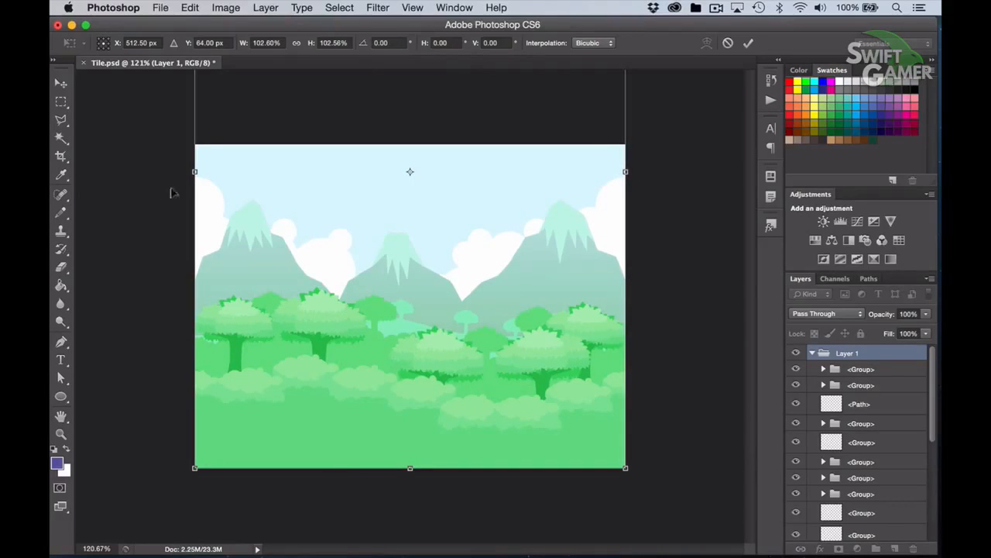
click(748, 42)
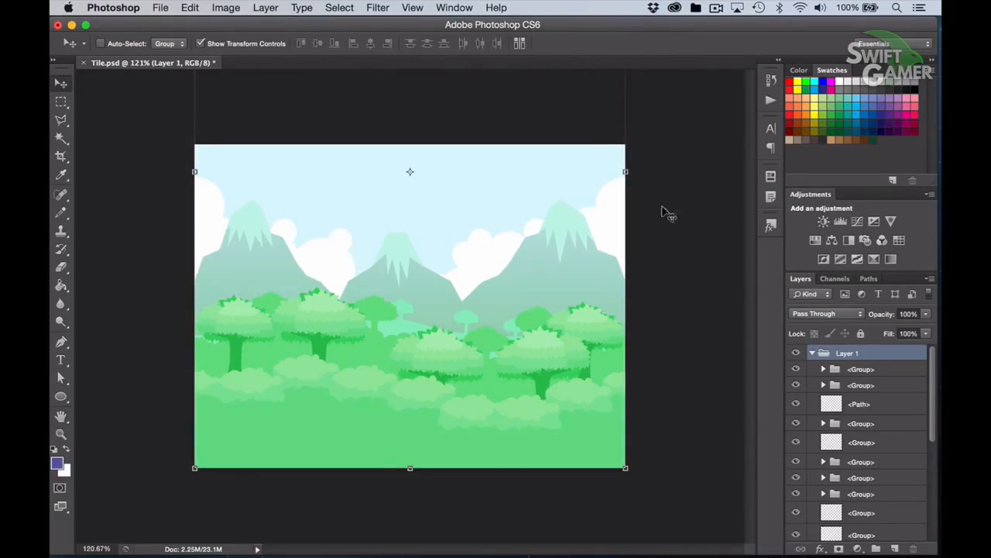
Hide all layers and groups beneath the first group in Layer 1, and expand that first group
click(61, 101)
click(796, 369)
click(796, 368)
drag(795, 389, 792, 534)
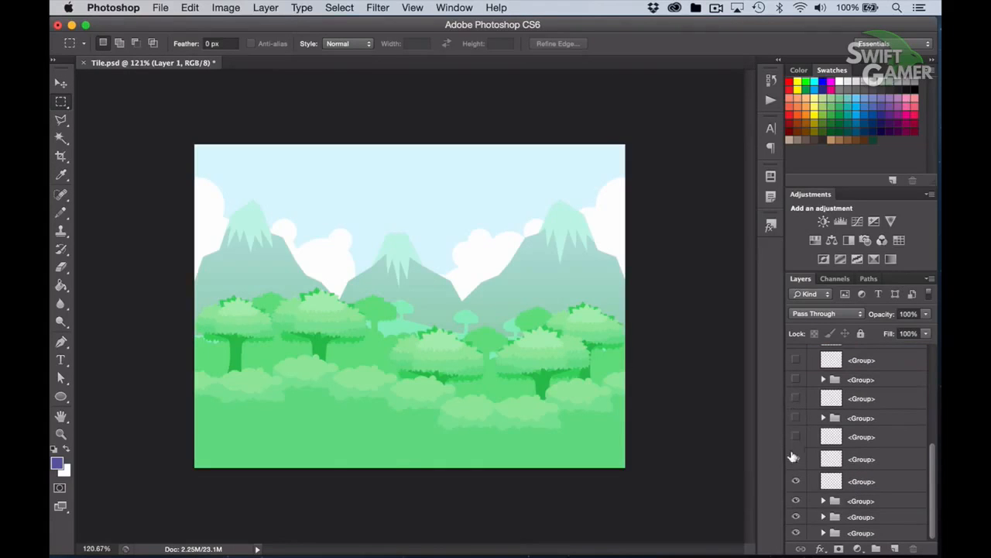
scroll(858, 421, up, 2)
scroll(861, 425, up, 2)
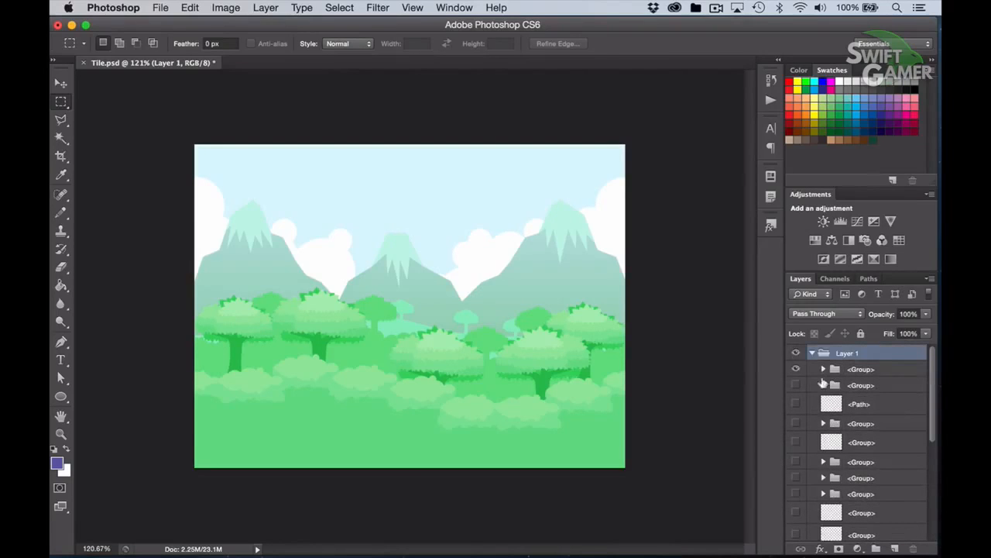
click(823, 369)
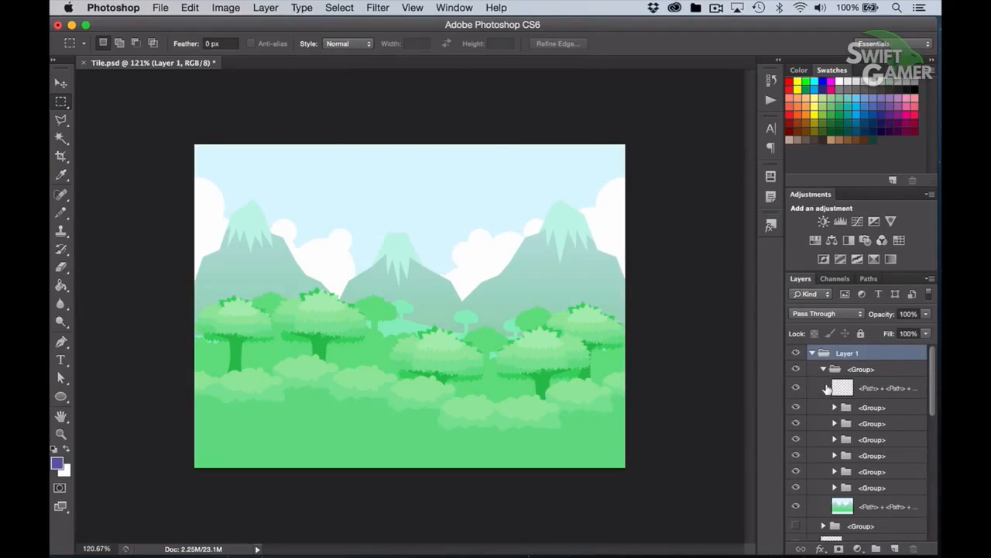
Toggle the visibility of the background group's sublayers one by one to examine which part of the scenery each holds
click(796, 506)
click(797, 506)
click(795, 487)
click(795, 487)
click(795, 471)
click(795, 471)
click(794, 454)
click(795, 454)
click(795, 439)
click(795, 439)
click(852, 506)
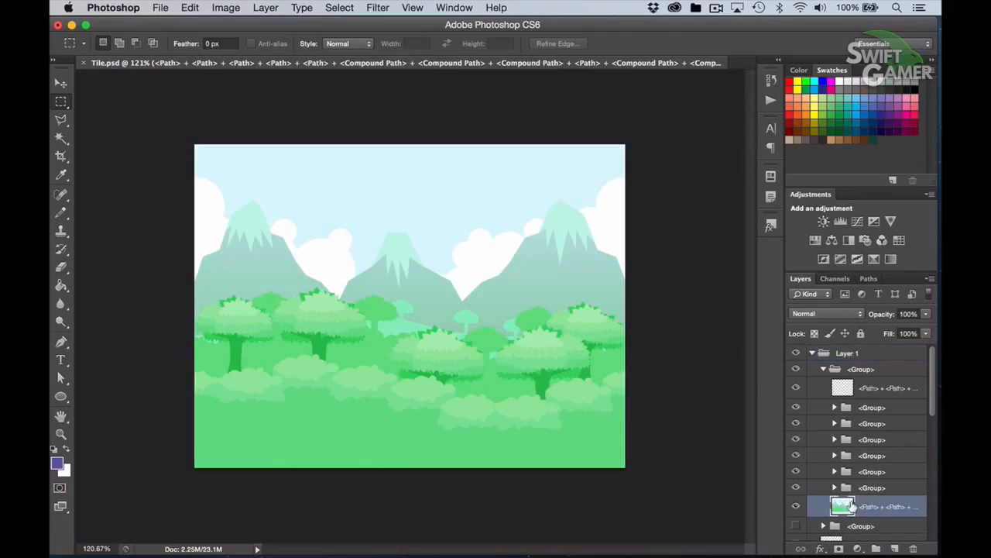
click(794, 407)
click(794, 407)
click(794, 407)
click(794, 407)
click(795, 423)
click(795, 423)
click(795, 504)
click(795, 504)
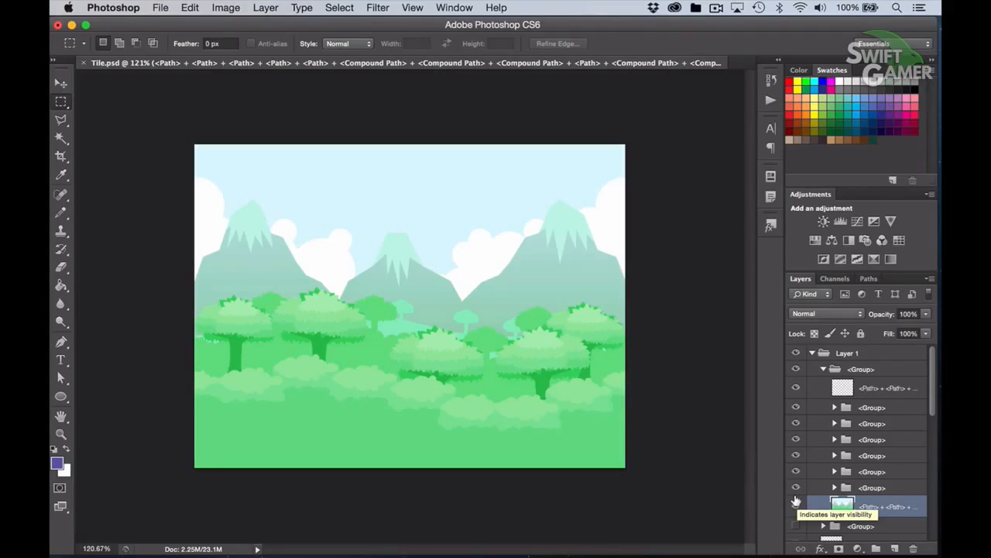
click(795, 504)
click(795, 504)
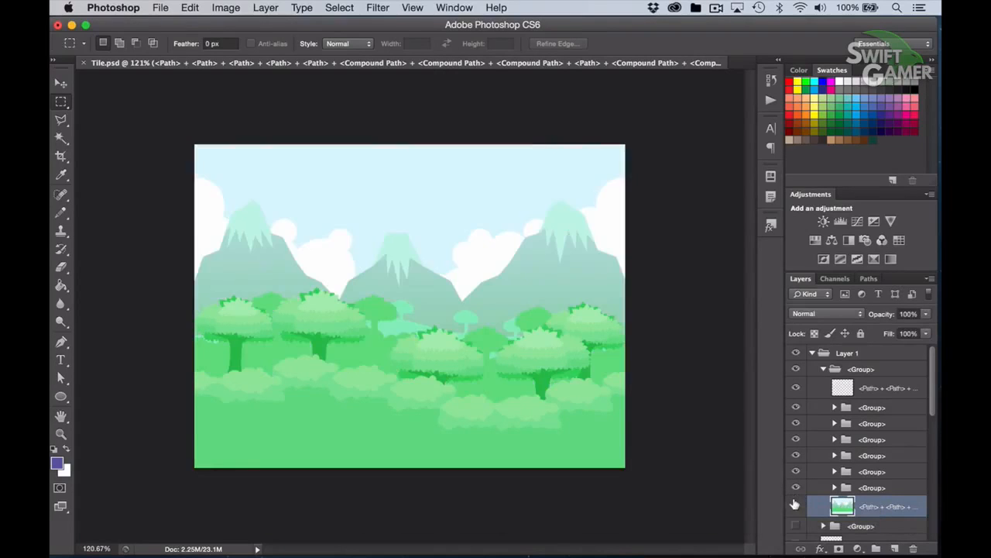
Hide the six foreground tree and bush groups and start a Save for Web export of the mountain scenery as PNG-24
drag(796, 406, 795, 488)
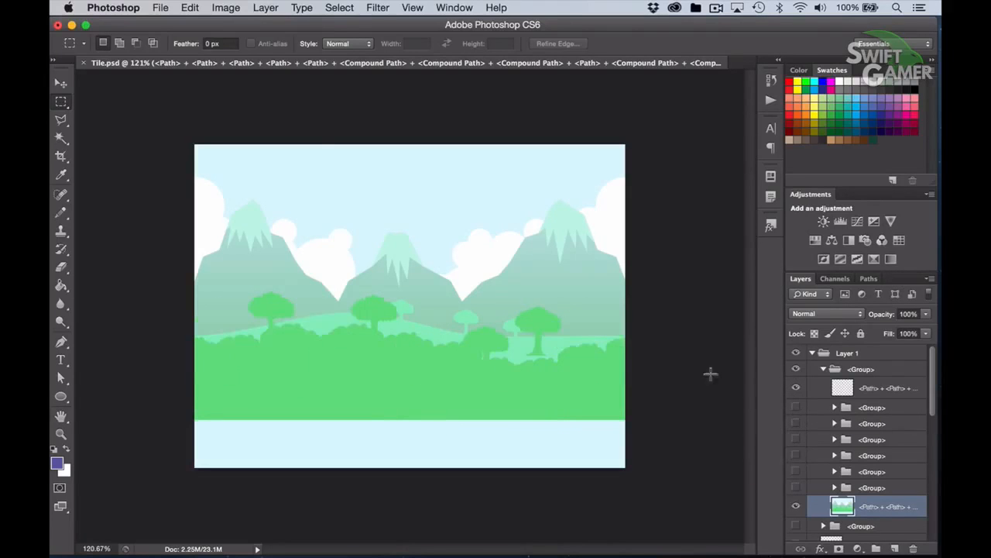
click(160, 7)
click(212, 195)
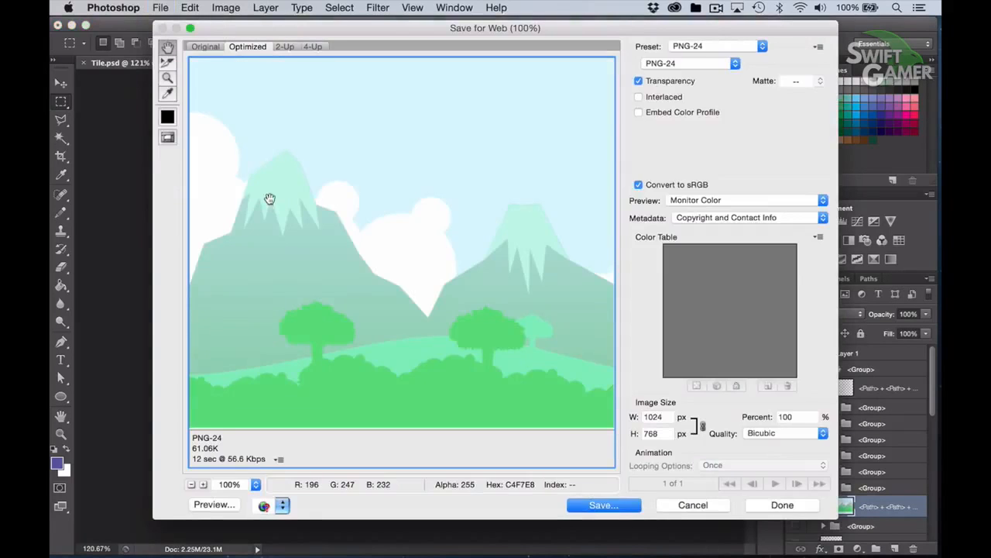
click(625, 505)
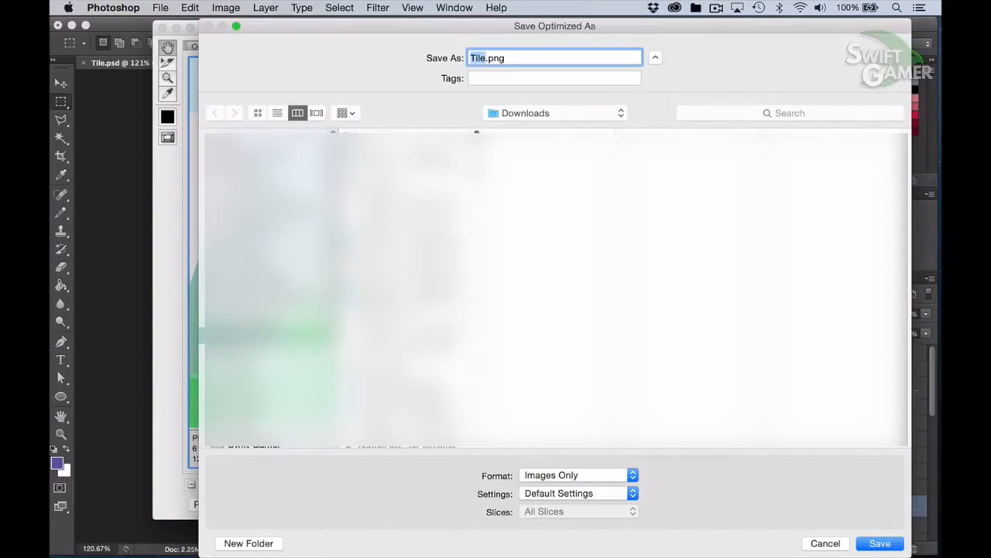
Save the exported mountain background as BG001.png in the project's Resources folder
scroll(267, 340, down, 5)
click(264, 345)
click(407, 195)
click(542, 152)
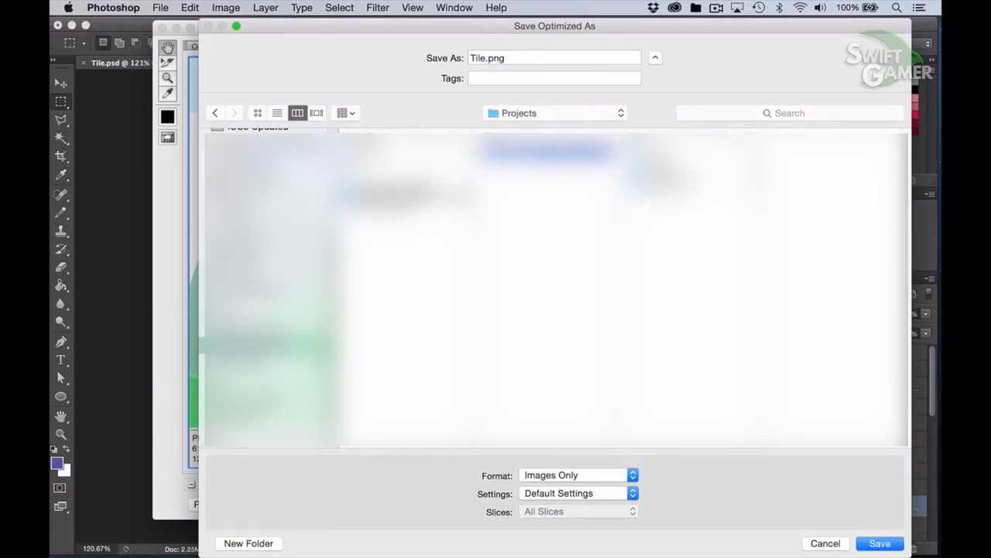
click(673, 180)
click(821, 152)
click(813, 193)
click(817, 163)
click(490, 58)
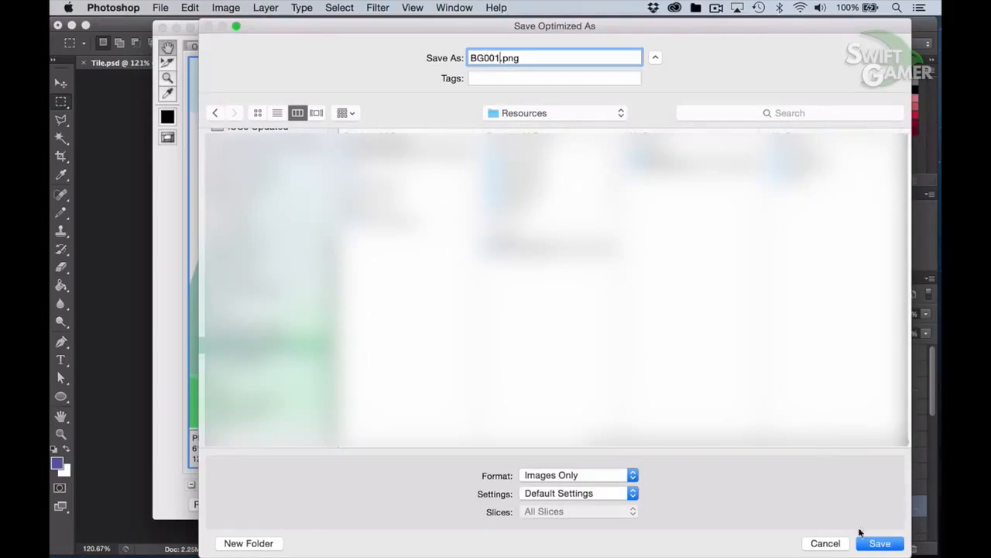
click(878, 543)
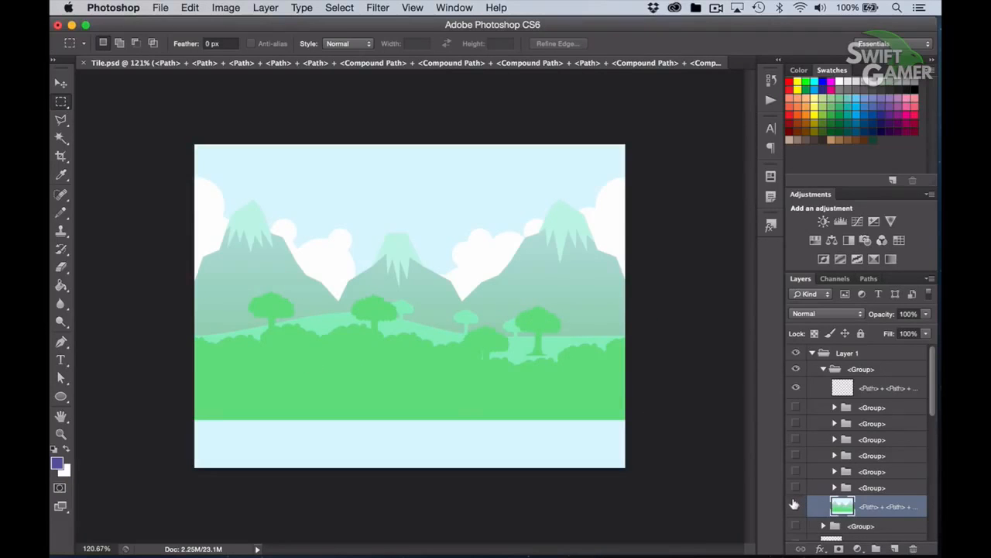
Show only the foreground bush group by hiding the snow-cap layer and the mountain background layer
click(796, 406)
click(795, 388)
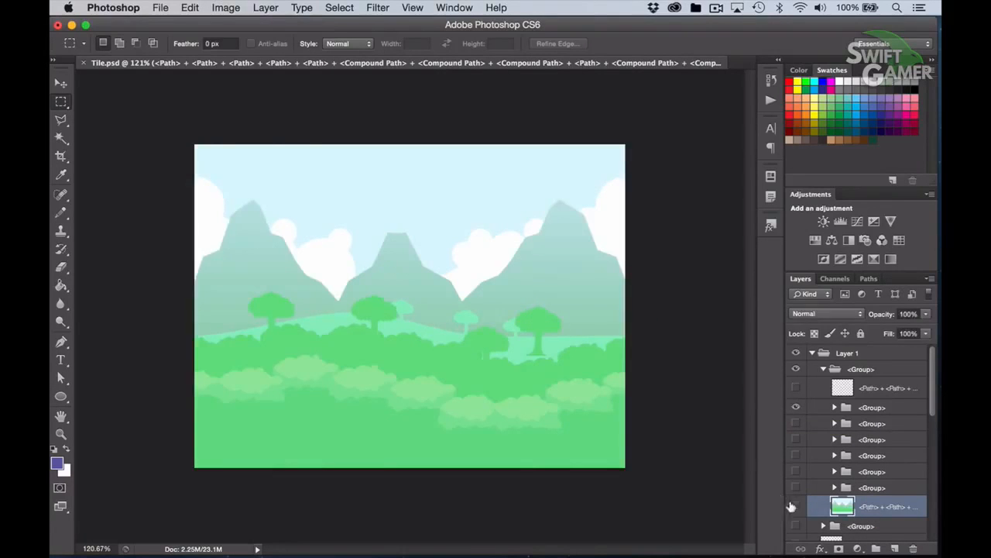
click(795, 506)
Export the bush layer with Save for Web as BG003.png in the Resources folder
click(161, 7)
click(195, 195)
click(594, 504)
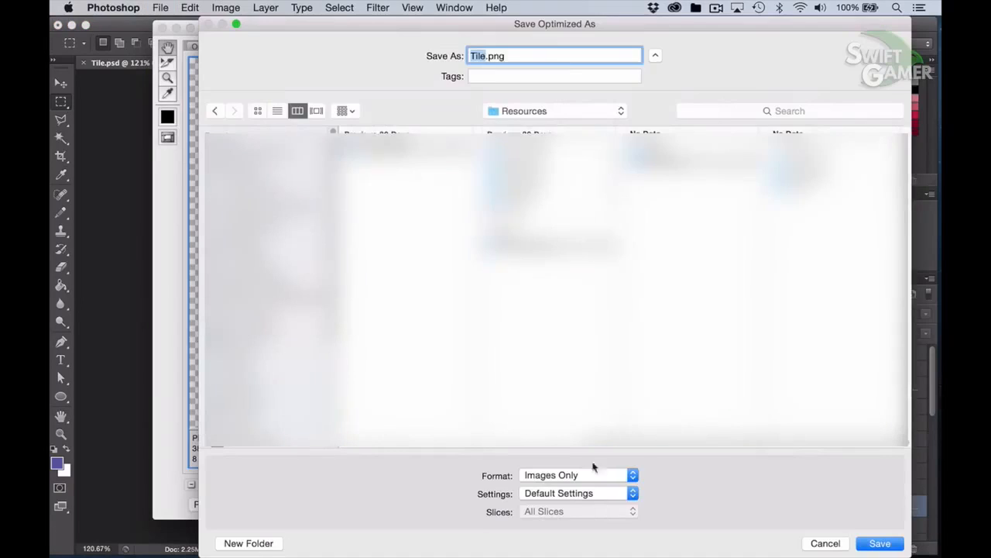
text(BG001)
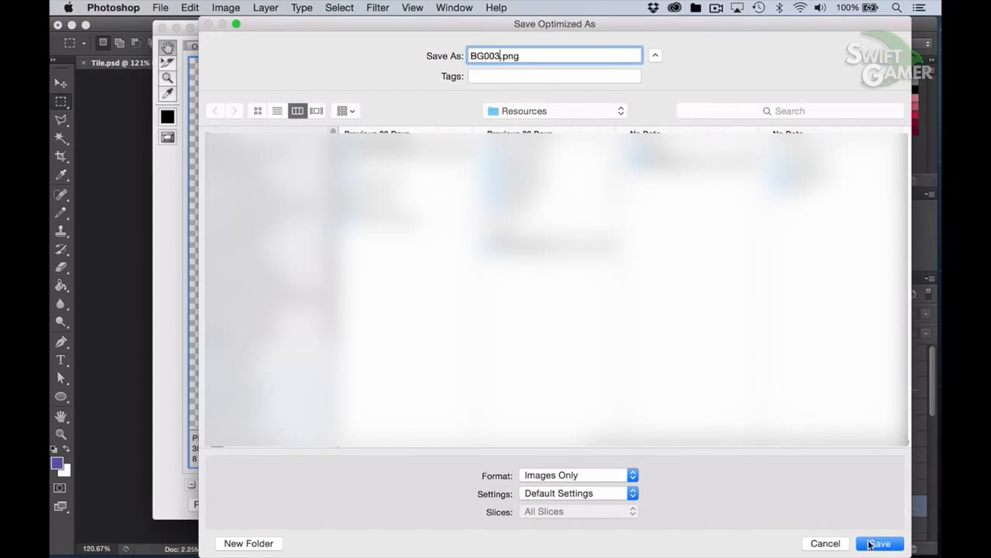
click(878, 543)
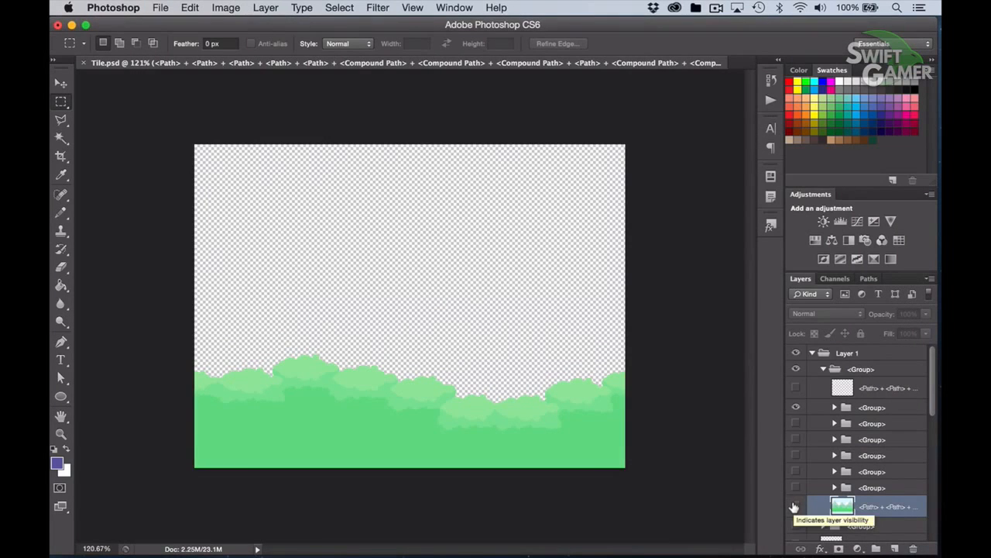
Show the five tree groups beneath the bush group
drag(795, 423, 795, 488)
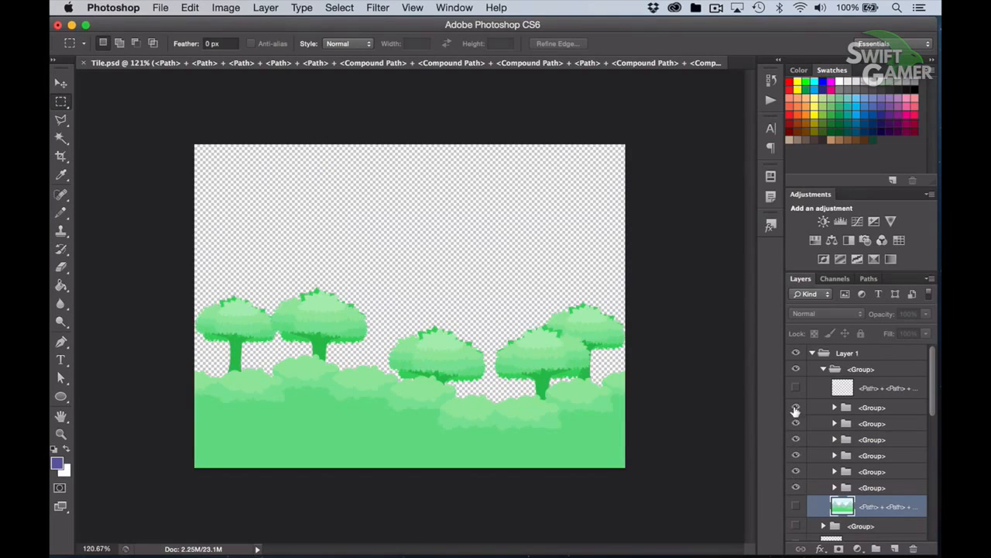